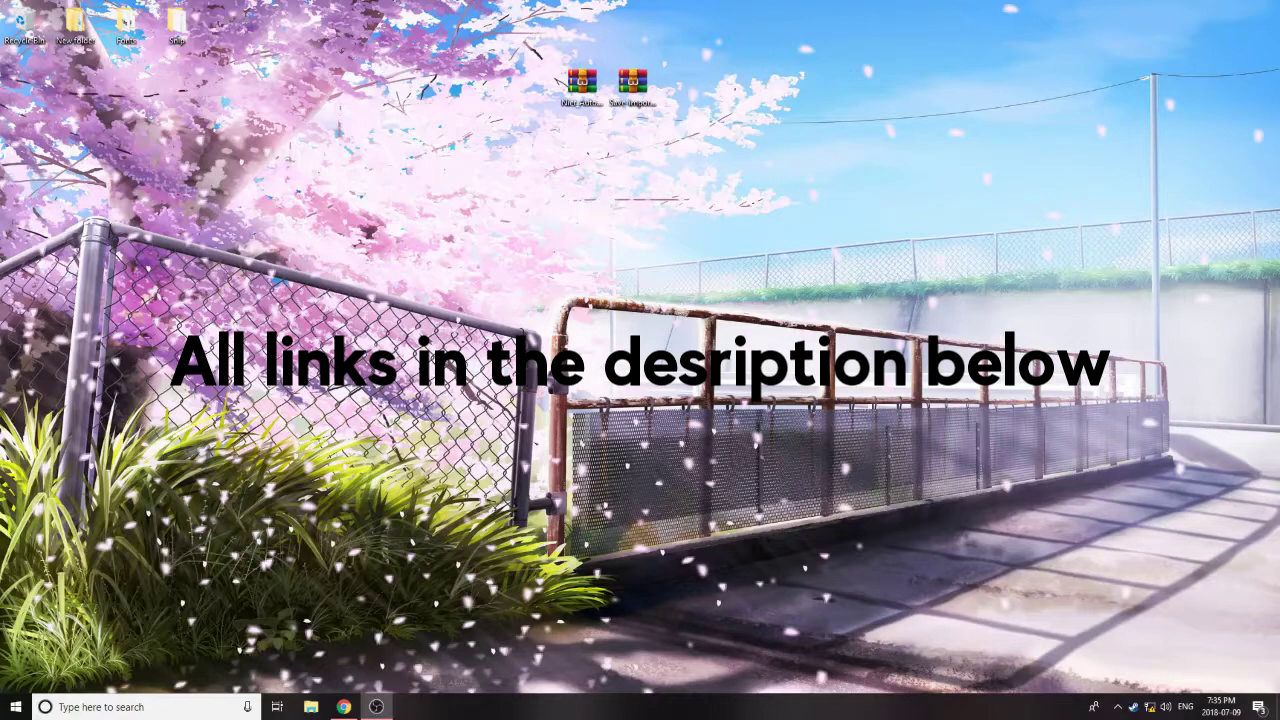
- In Chrome, go to the NieR: Automata Resources page on speedrun.com and scroll to the downloadable tools and saves
{"action": "left_click", "coordinate": [343, 707]}
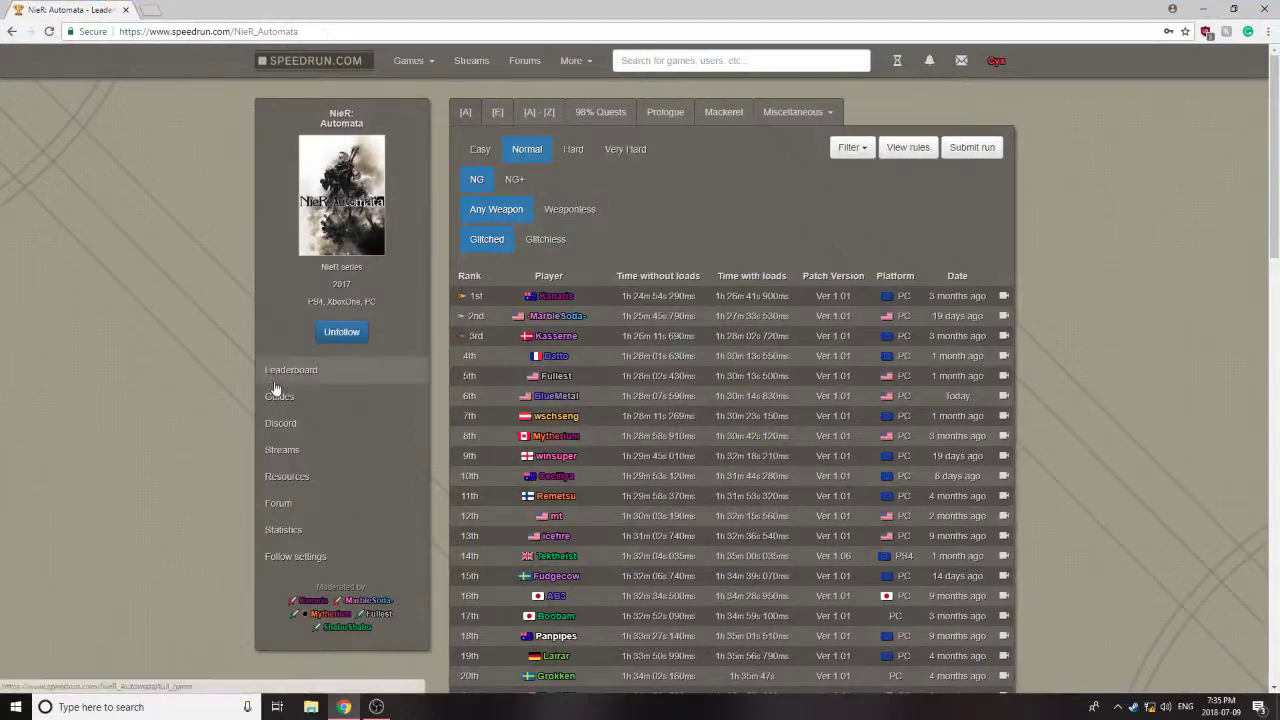
{"action": "left_click", "coordinate": [300, 480]}
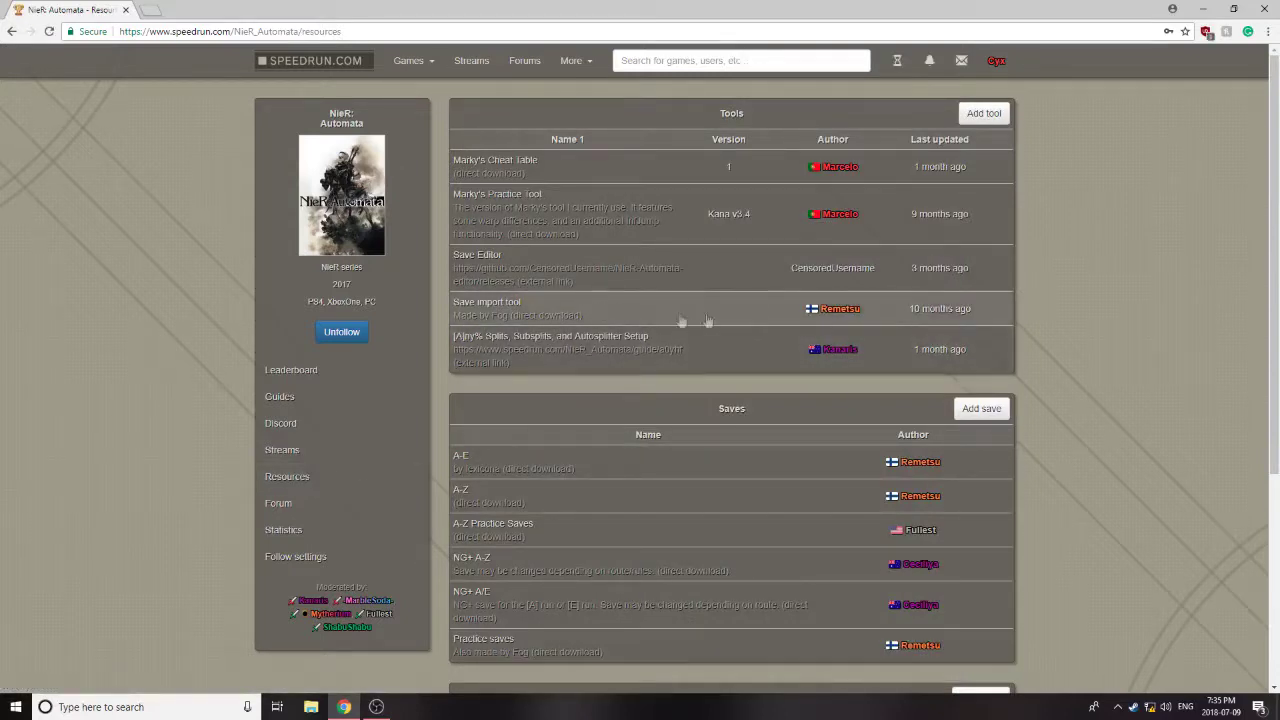
{"action": "scroll", "coordinate": [714, 326], "scroll_direction": "down", "scroll_amount": 1}
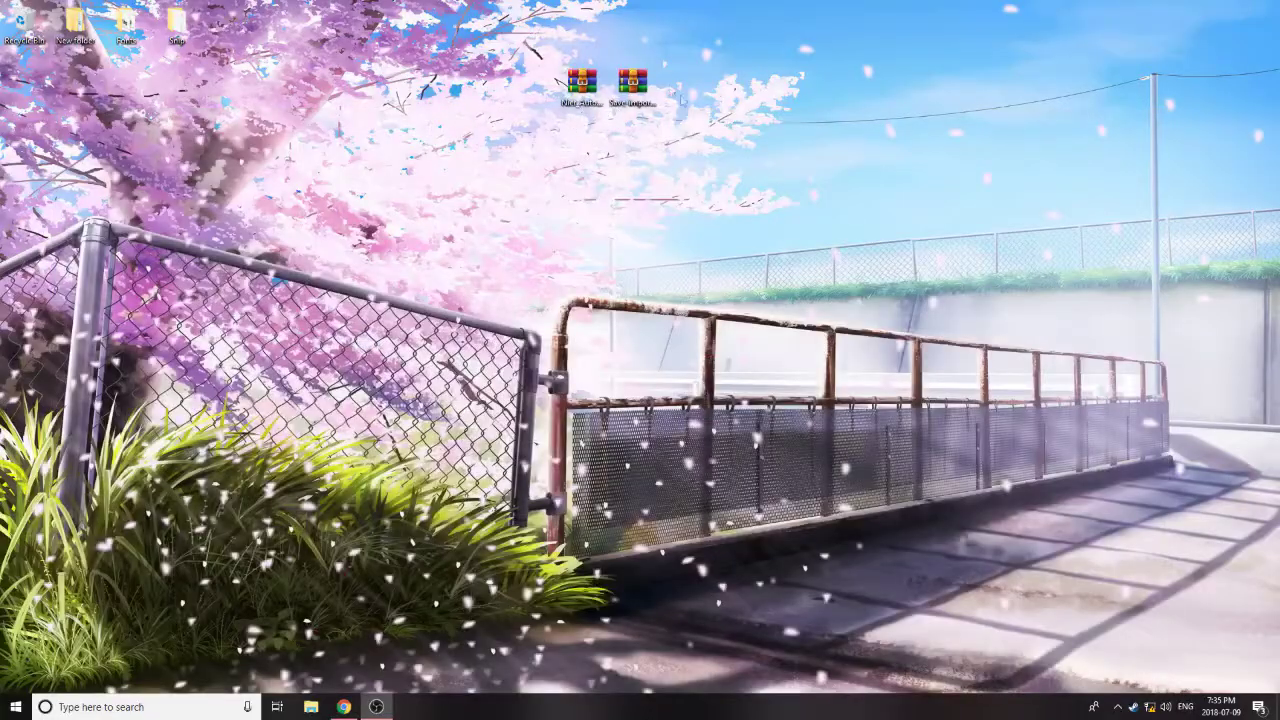
- Create a desktop folder named 'Saves', move it higher on the desktop, and open it
{"action": "right_click", "coordinate": [599, 178]}
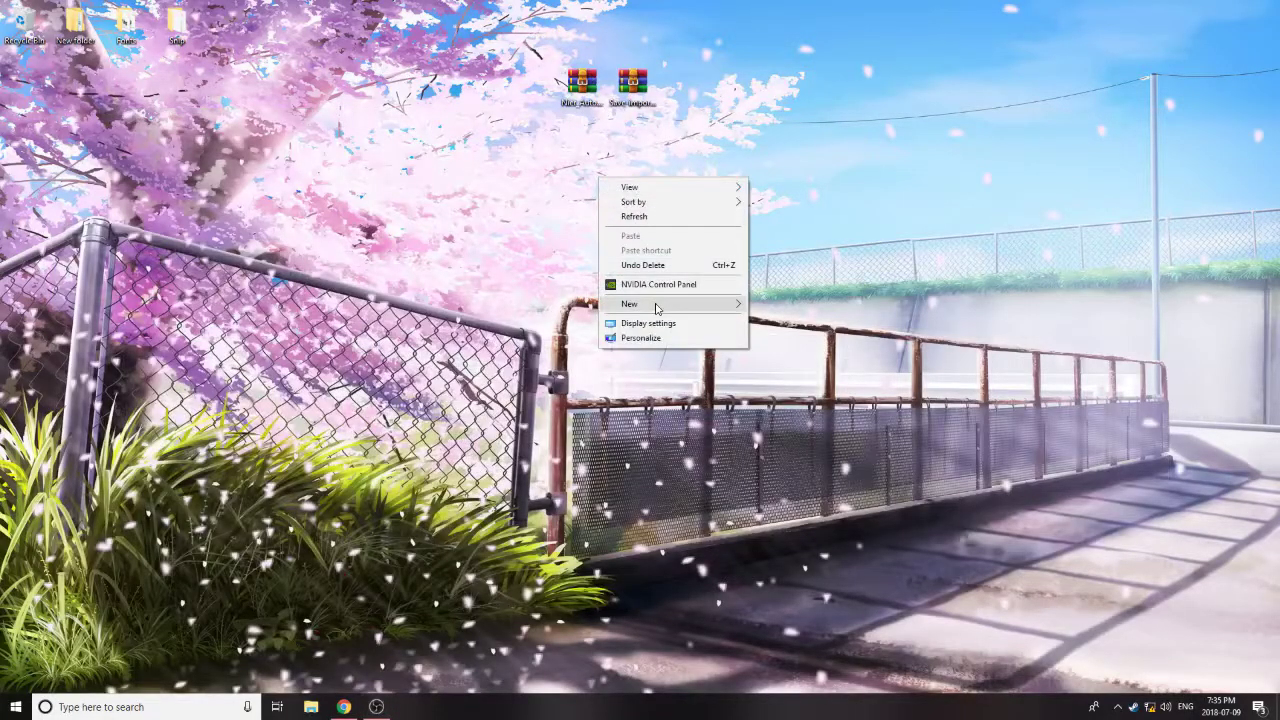
{"action": "mouse_move", "coordinate": [665, 303]}
{"action": "left_click", "coordinate": [778, 304]}
{"action": "type", "text": "Saves"}
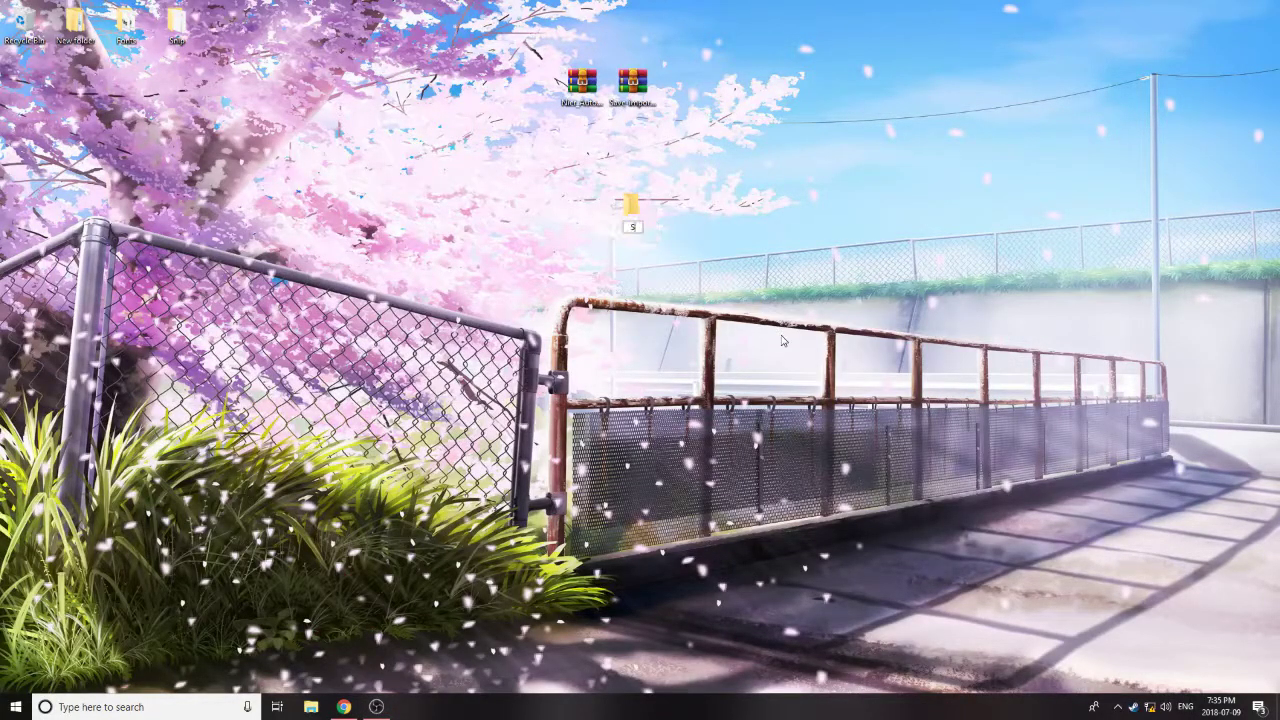
{"action": "key", "text": "Return"}
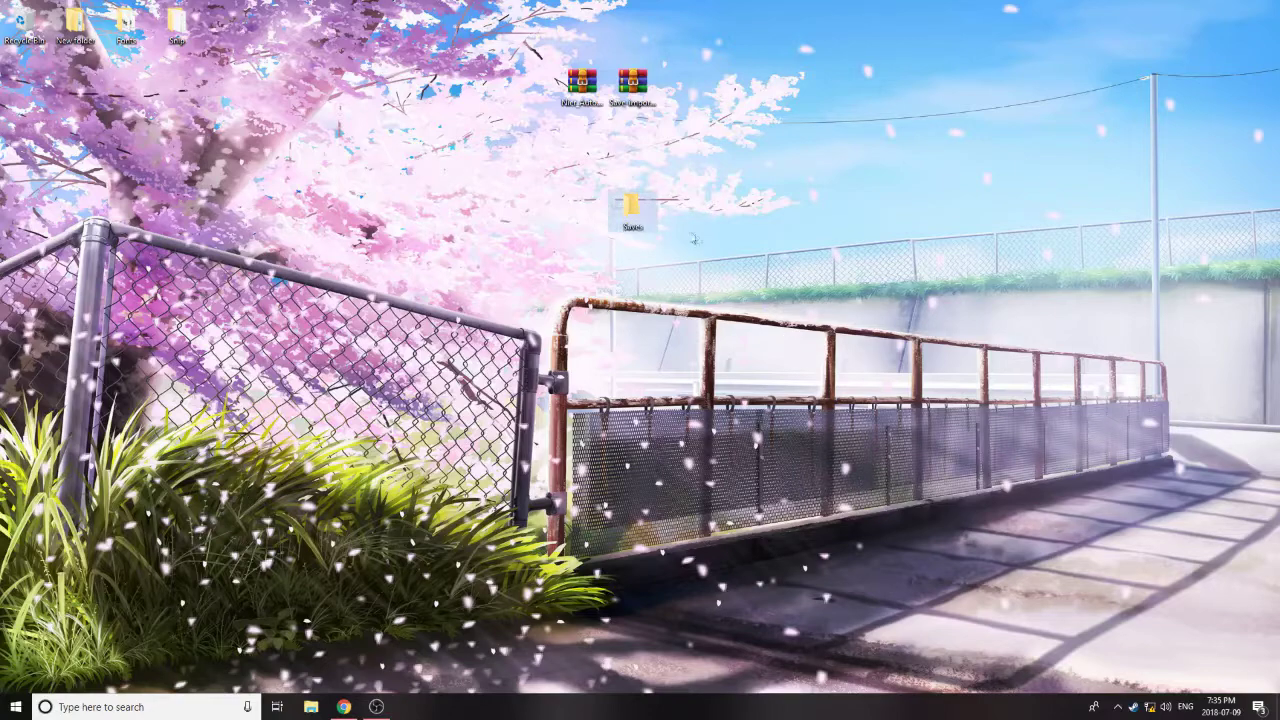
{"action": "left_click_drag", "start_coordinate": [630, 210], "coordinate": [639, 151]}
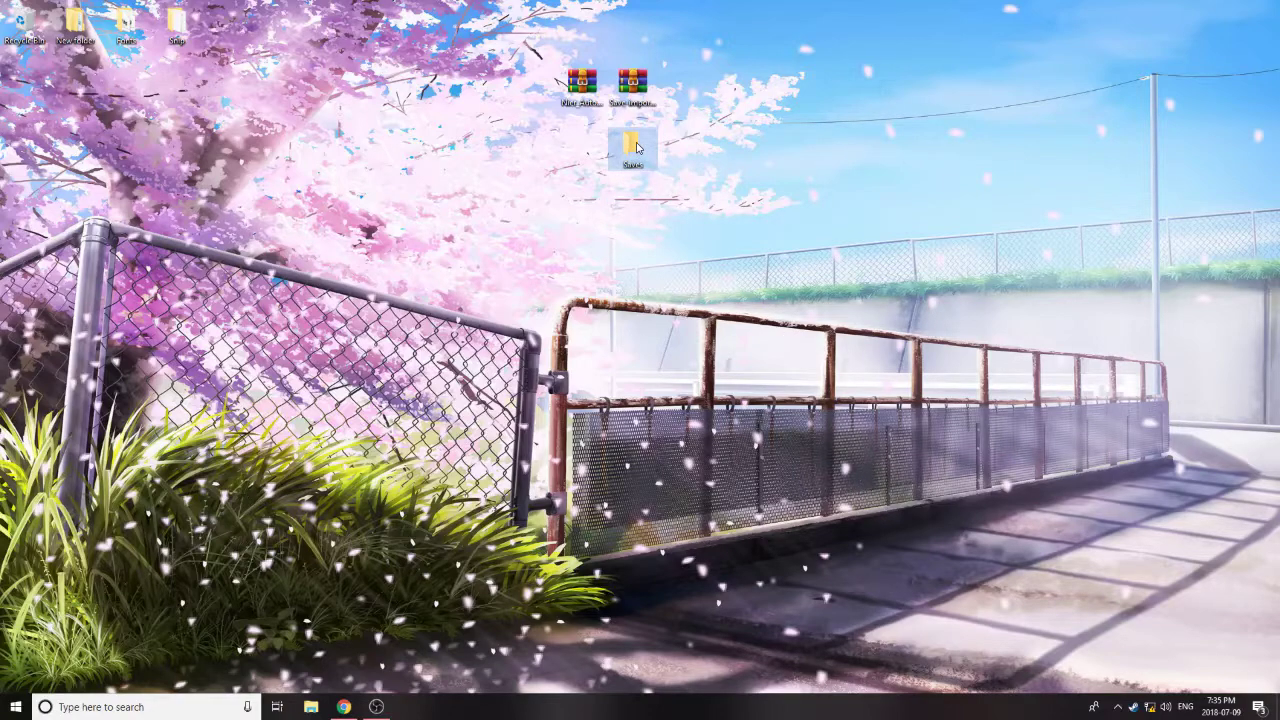
{"action": "double_click", "coordinate": [634, 147]}
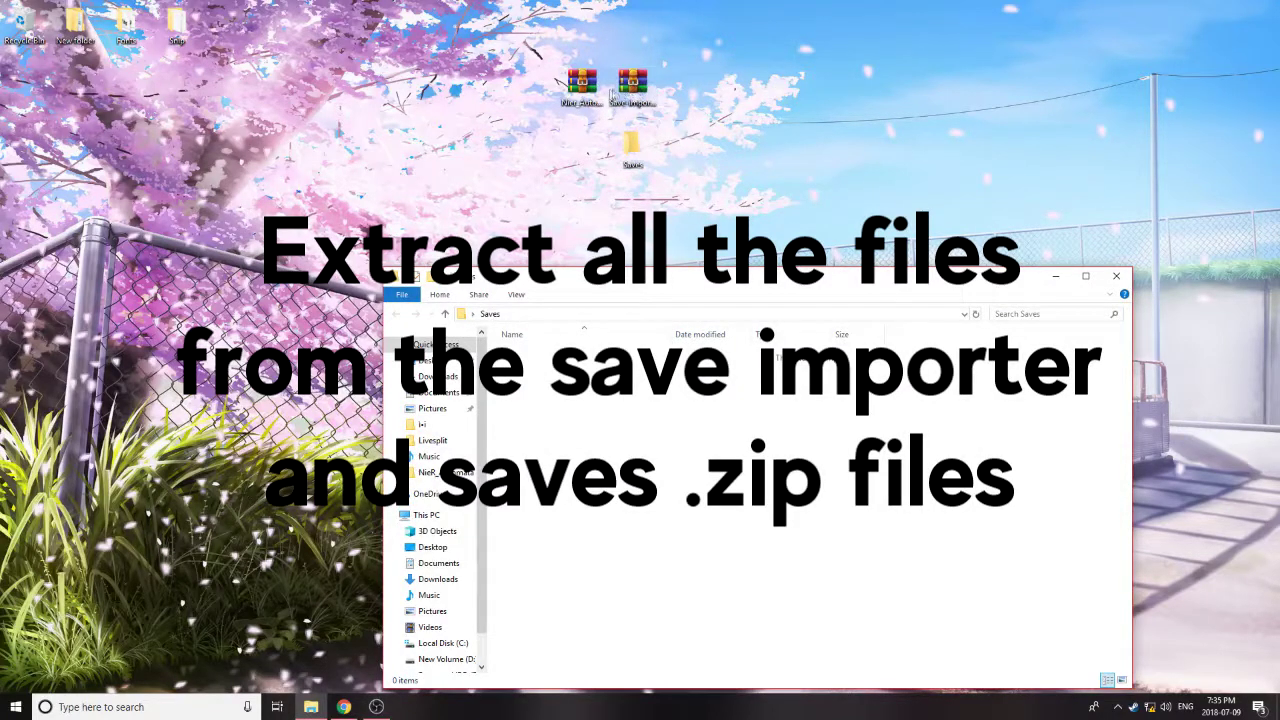
- Extract all 13 save folders, NierAutomataSaveImporter and README from the practice saves zip into Saves
{"action": "double_click", "coordinate": [584, 90]}
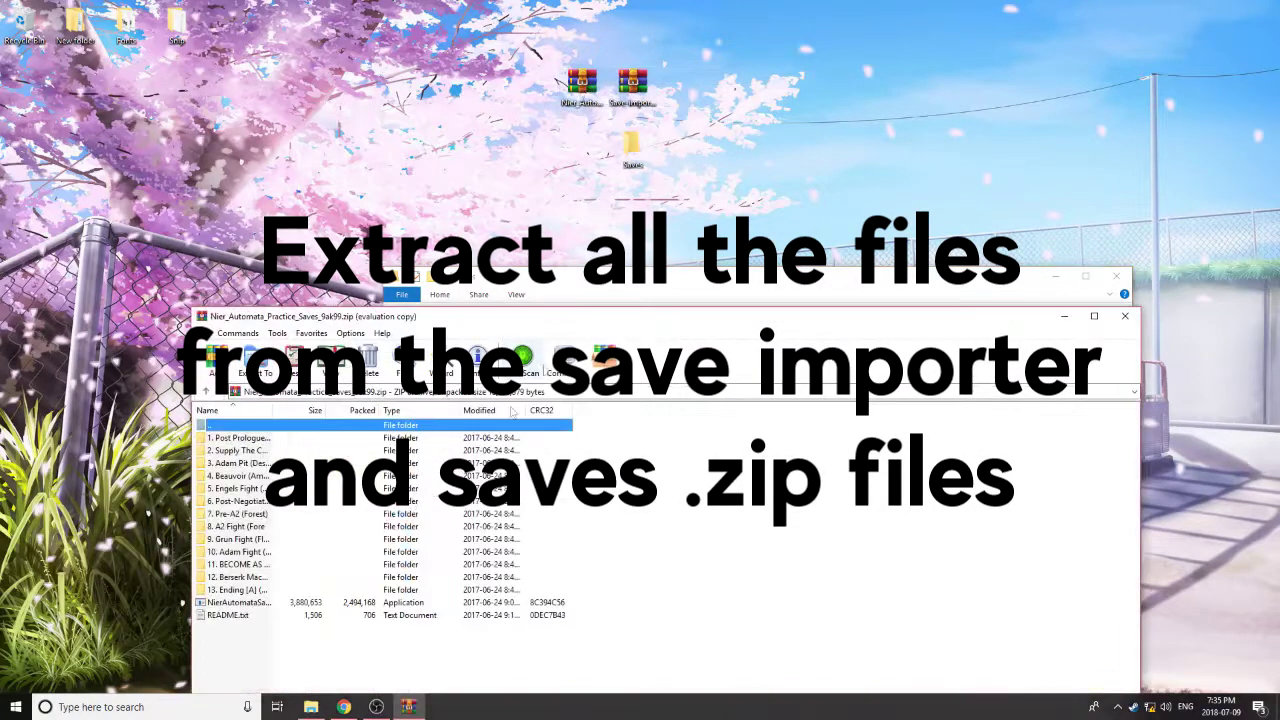
{"action": "left_click_drag", "start_coordinate": [243, 637], "coordinate": [236, 608]}
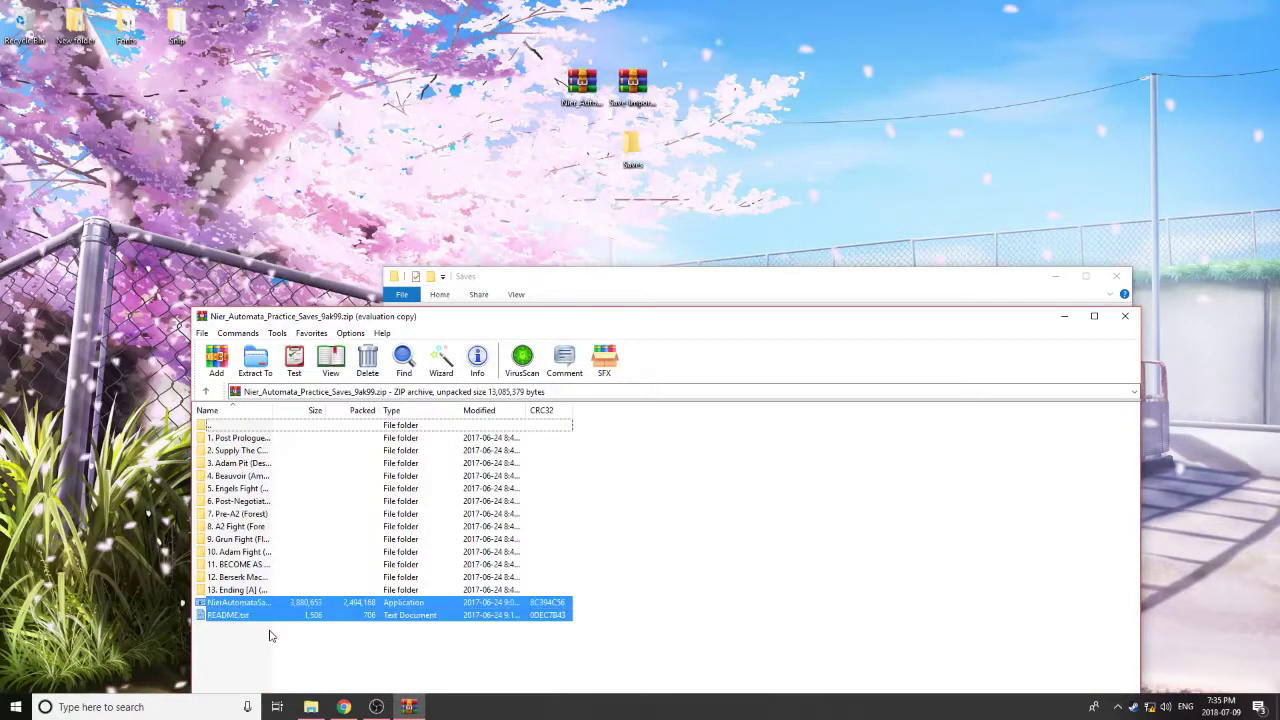
{"action": "left_click_drag", "start_coordinate": [386, 648], "coordinate": [388, 430]}
{"action": "left_click_drag", "start_coordinate": [566, 318], "coordinate": [756, 501]}
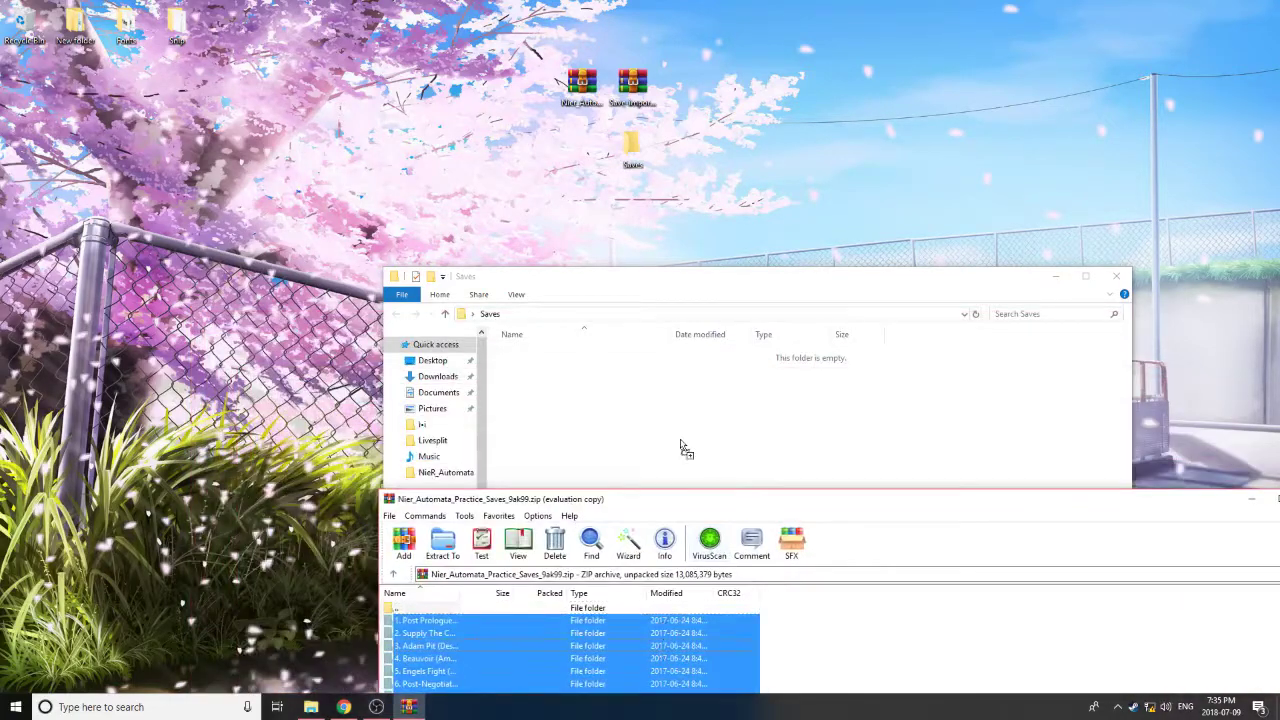
{"action": "left_click_drag", "start_coordinate": [680, 445], "coordinate": [686, 448]}
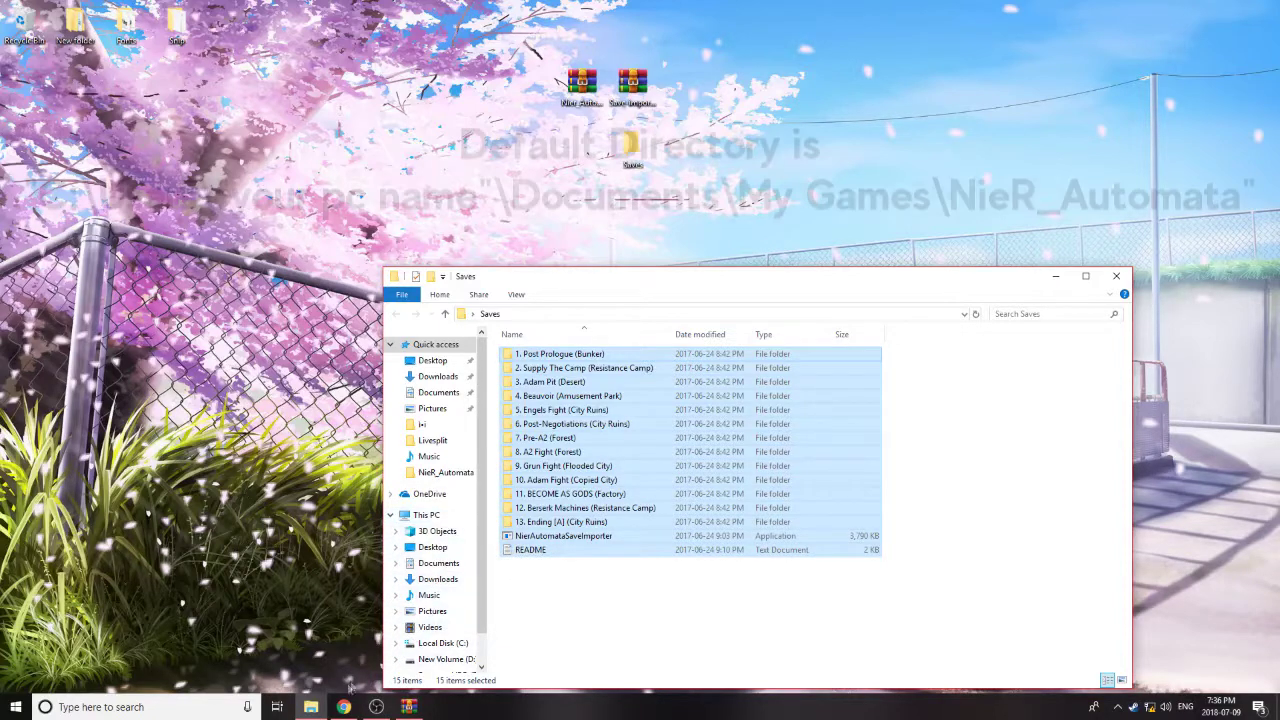
- Open a second Explorer window at Documents > My Games > NieR_Automata
{"action": "right_click", "coordinate": [311, 707]}
{"action": "left_click", "coordinate": [320, 634]}
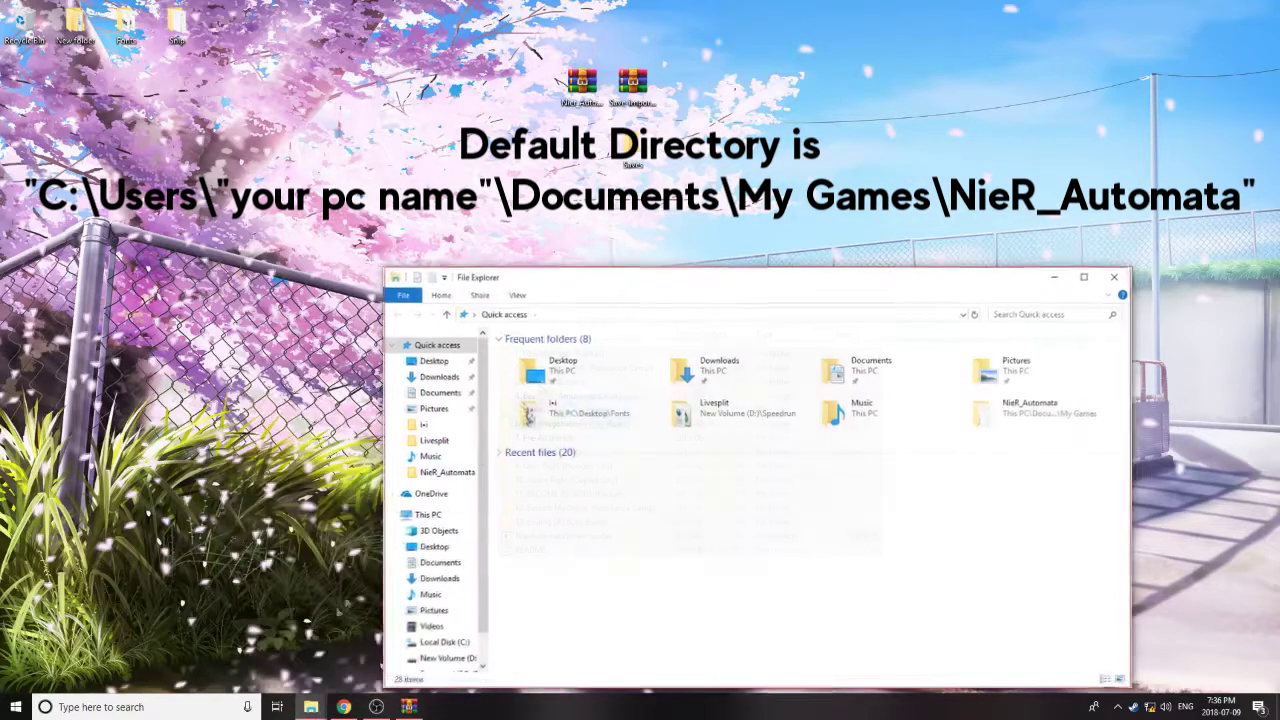
{"action": "left_click", "coordinate": [438, 392]}
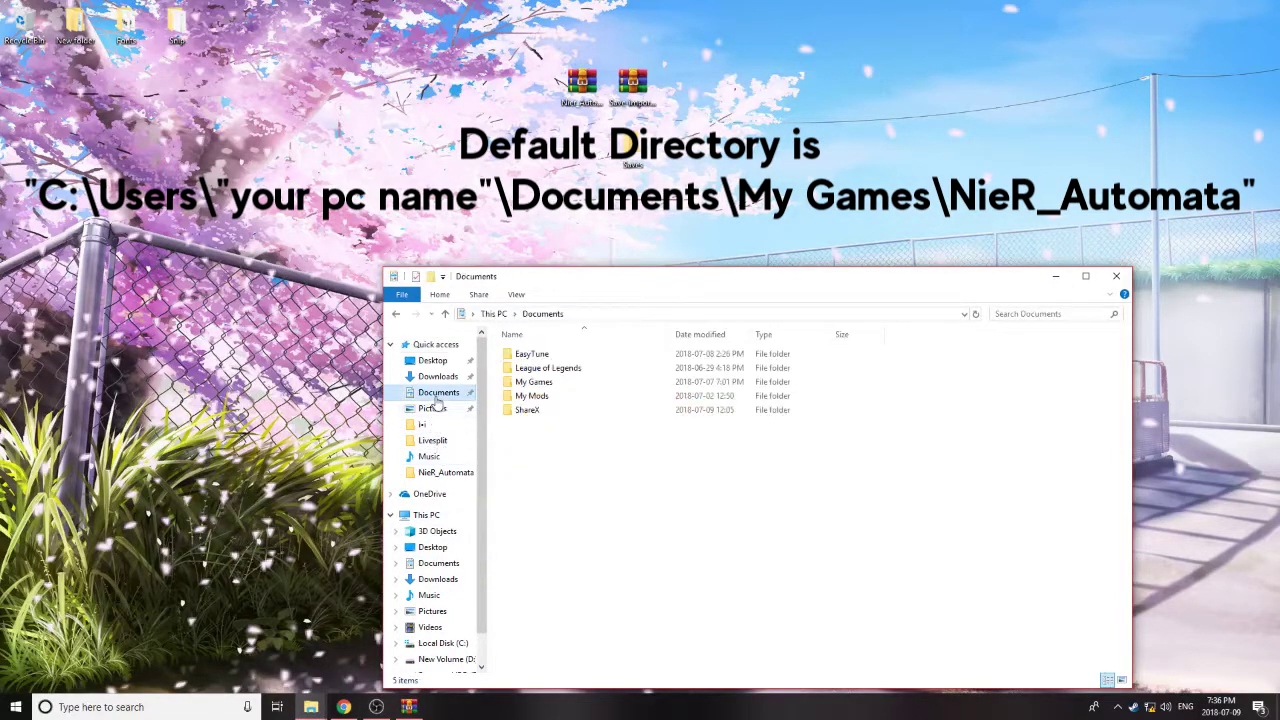
{"action": "double_click", "coordinate": [534, 382]}
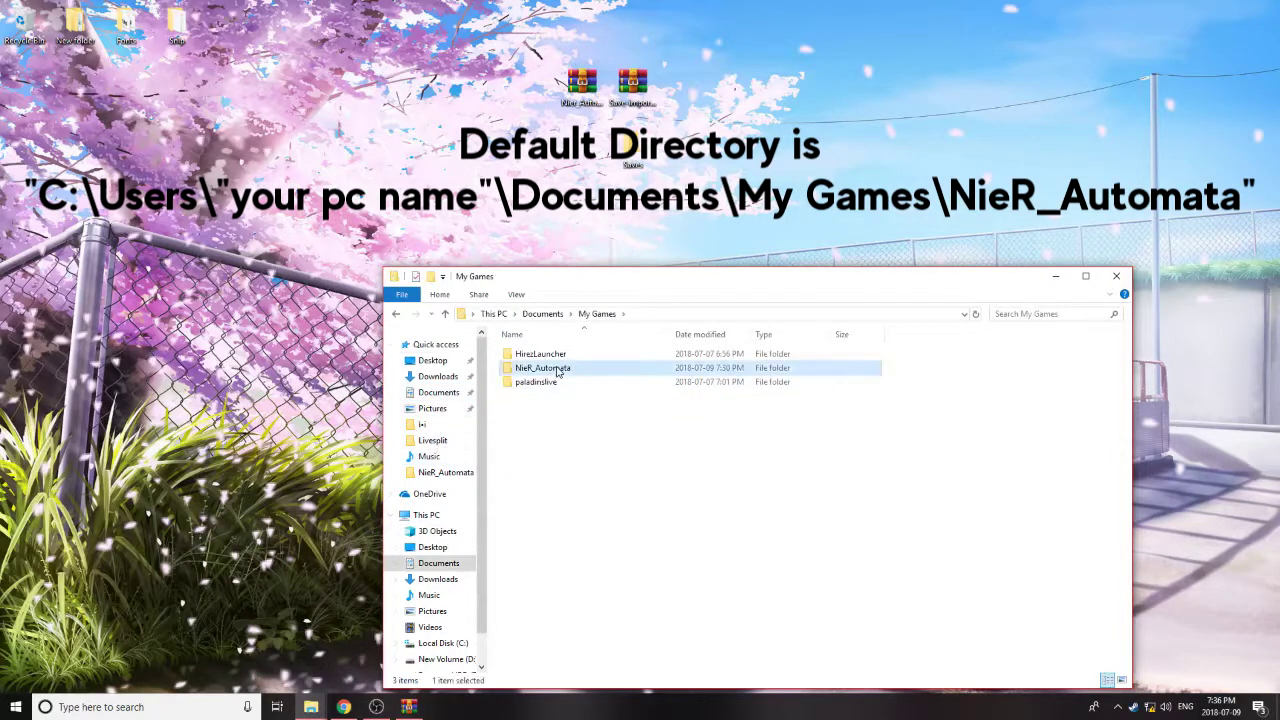
{"action": "double_click", "coordinate": [557, 369]}
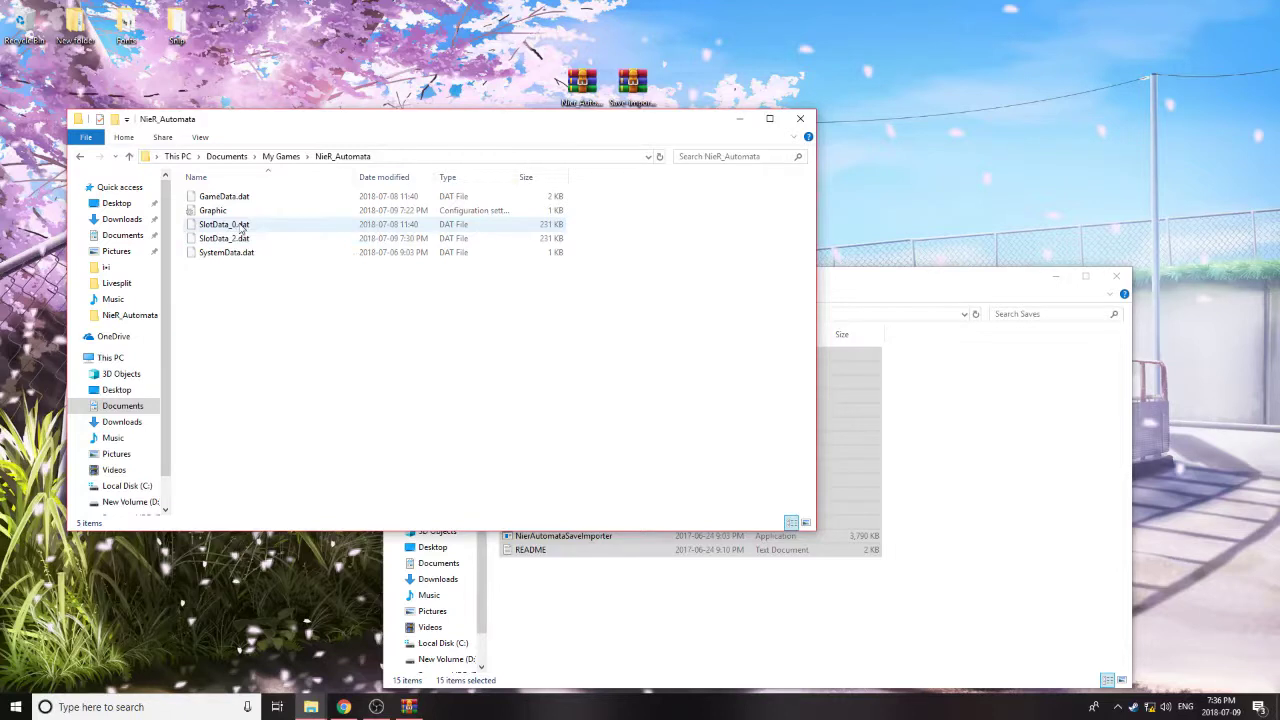
- Copy SlotData_0.dat into the Saves folder and rename the copy to 'SlotDataOriginal.dat'
{"action": "left_click", "coordinate": [240, 228]}
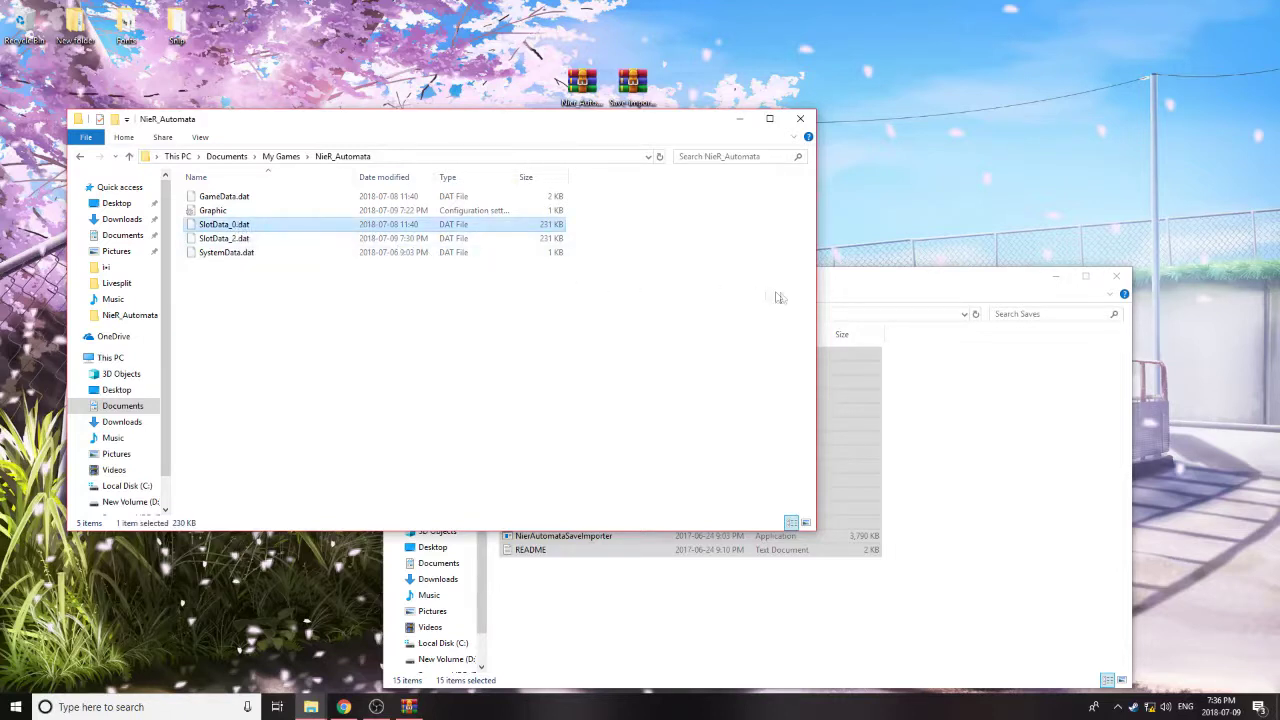
{"action": "left_click", "coordinate": [923, 383]}
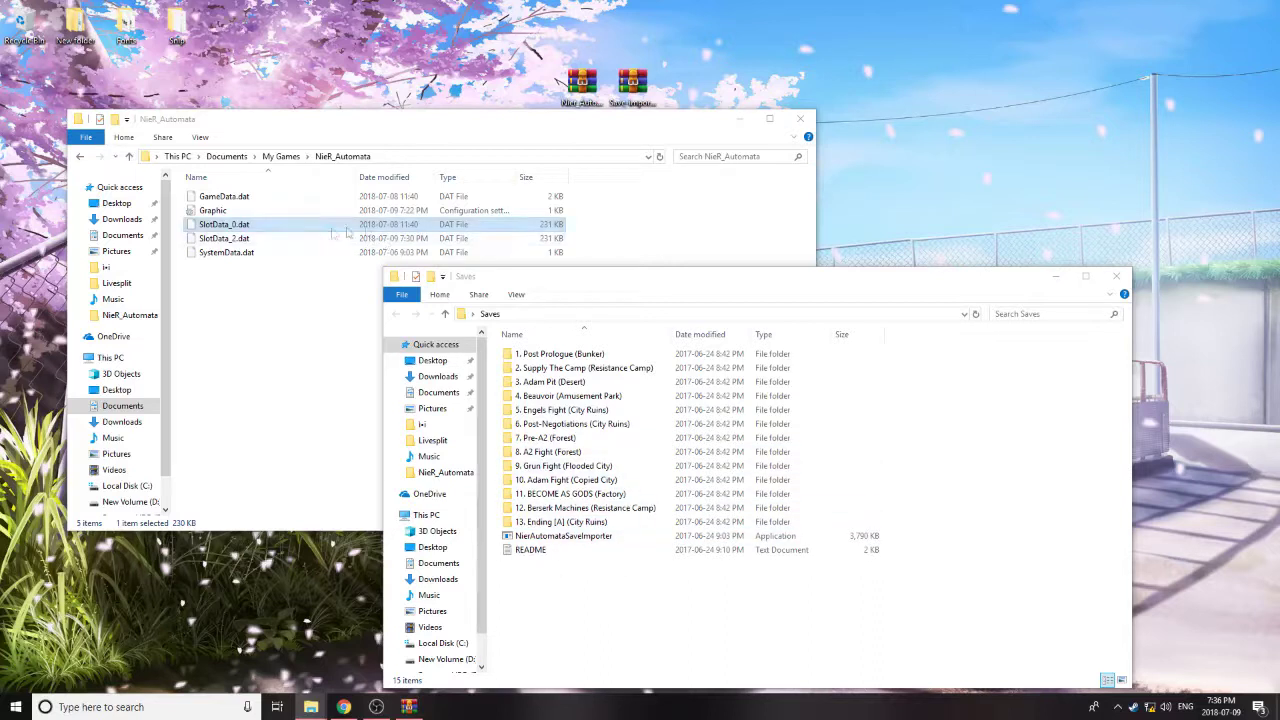
{"action": "key", "text": "ctrl+v"}
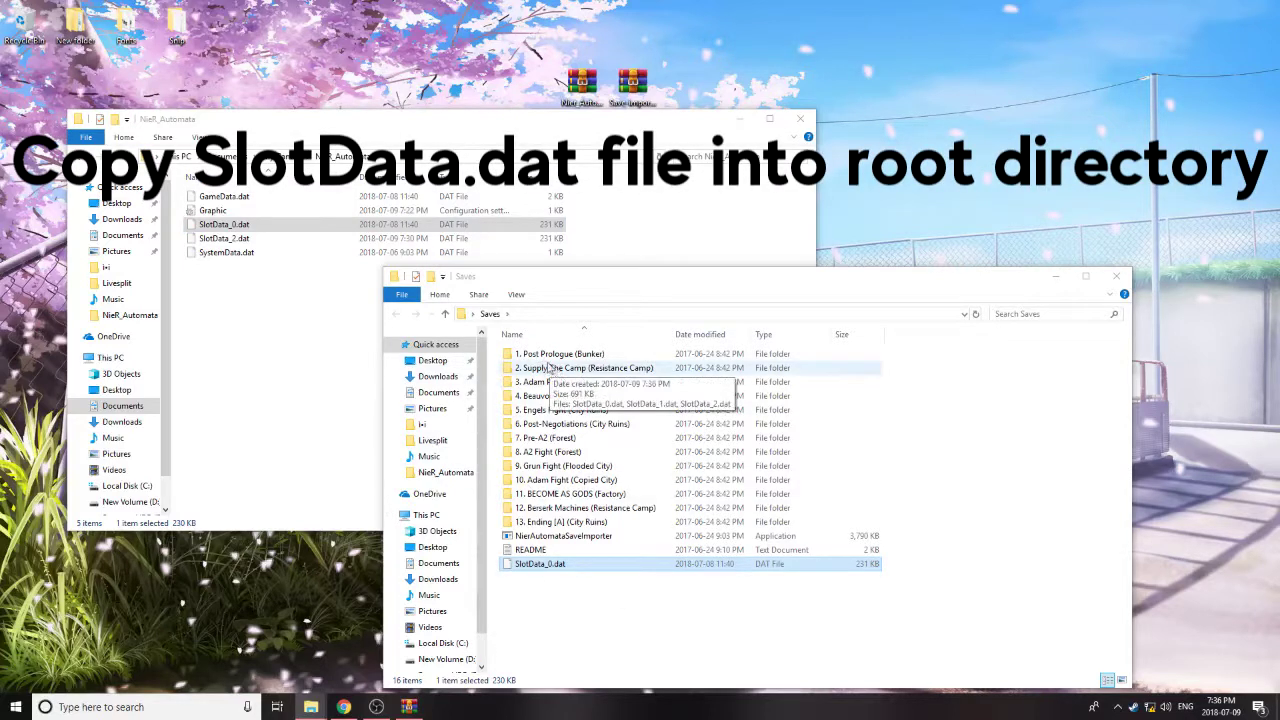
{"action": "left_click", "coordinate": [552, 566]}
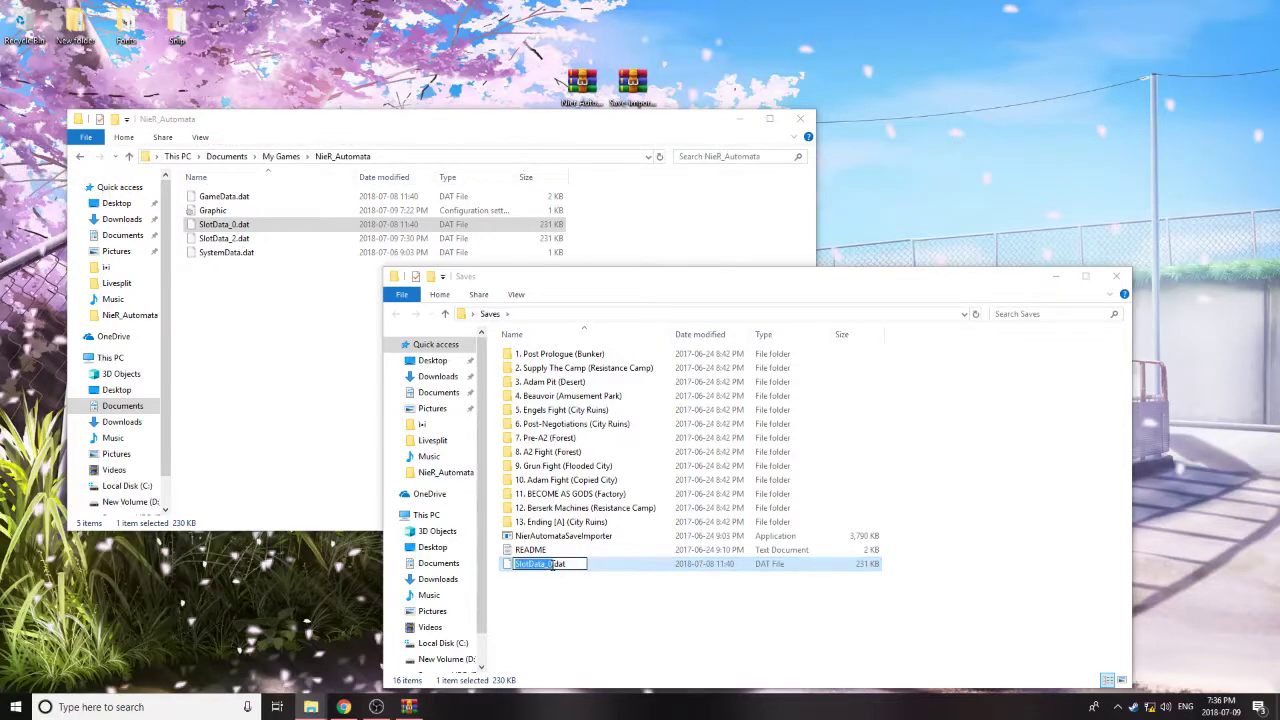
{"action": "type", "text": "SlotData"}
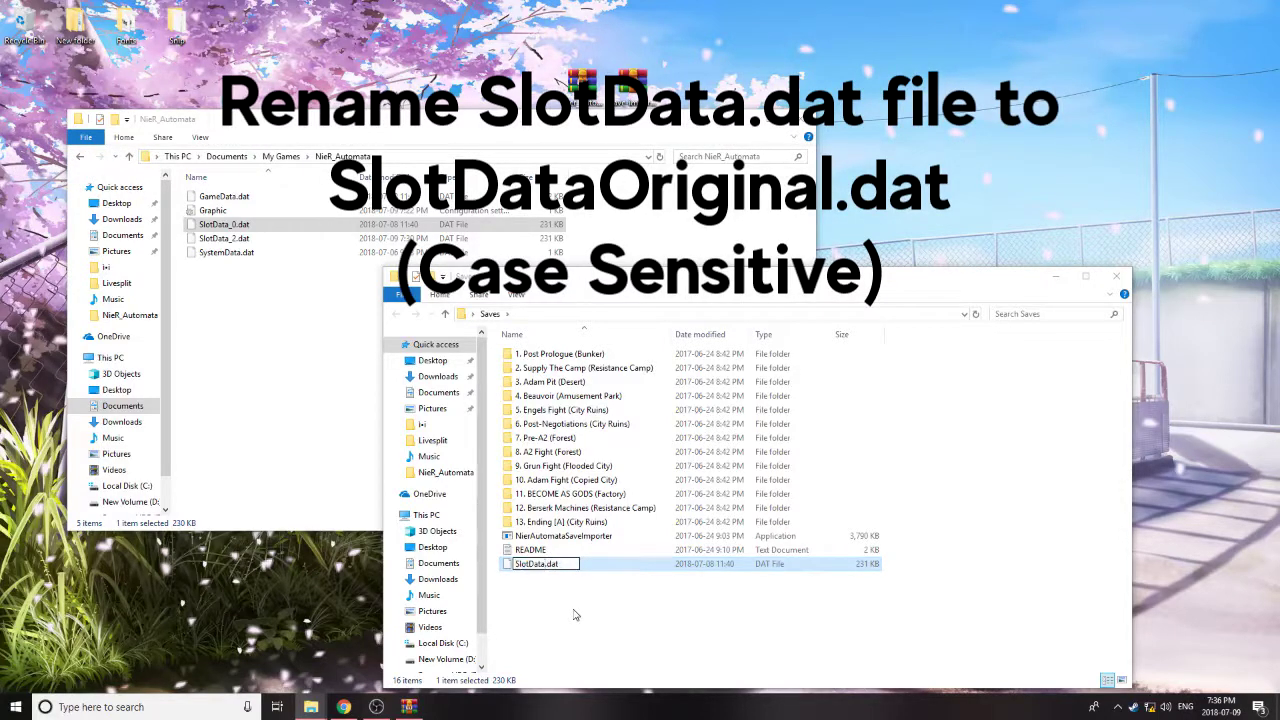
{"action": "type", "text": "Original"}
{"action": "key", "text": "Return"}
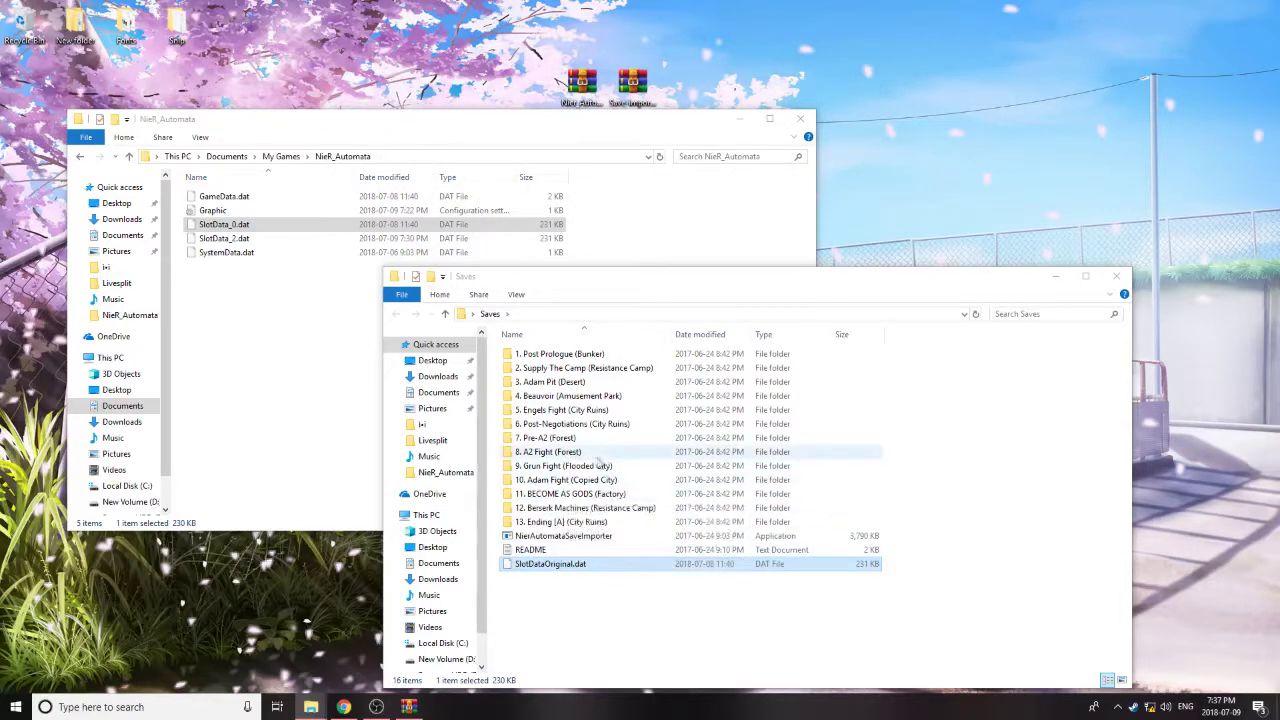
- Copy SlotData_1.dat from '6. Post-Negotiations (City Ruins)' into the Saves folder
{"action": "double_click", "coordinate": [566, 424]}
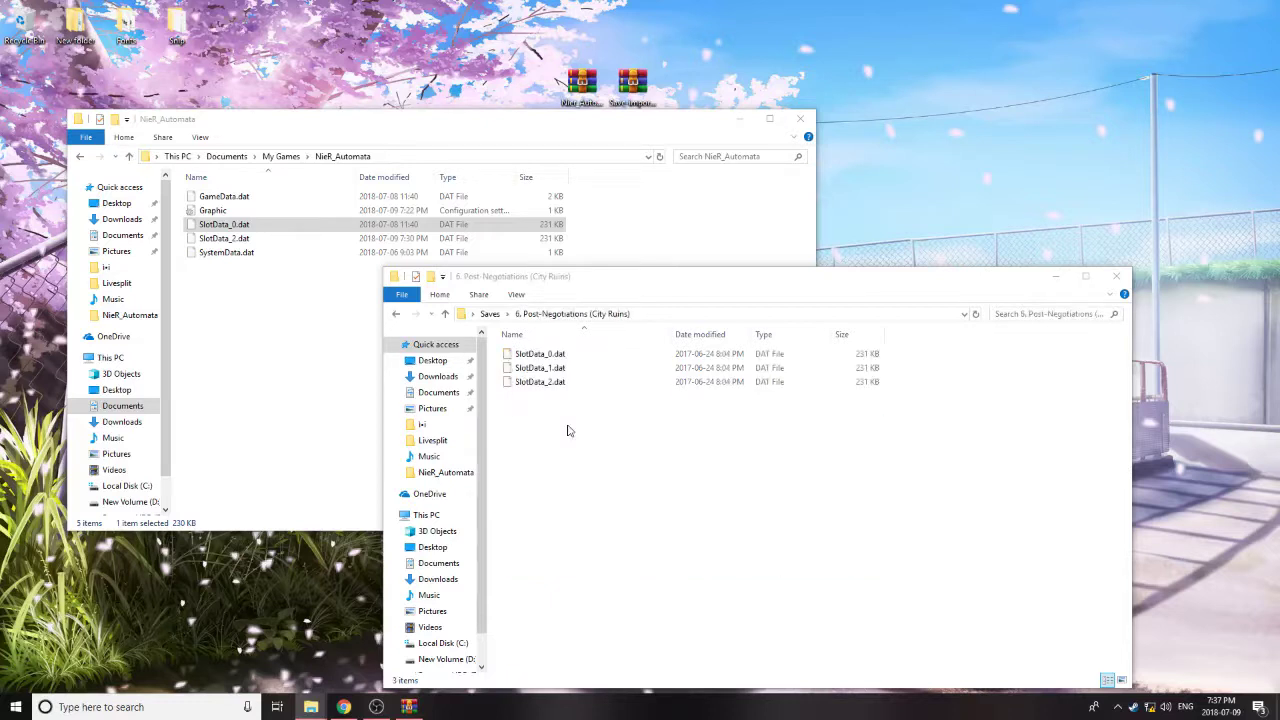
{"action": "left_click", "coordinate": [563, 368]}
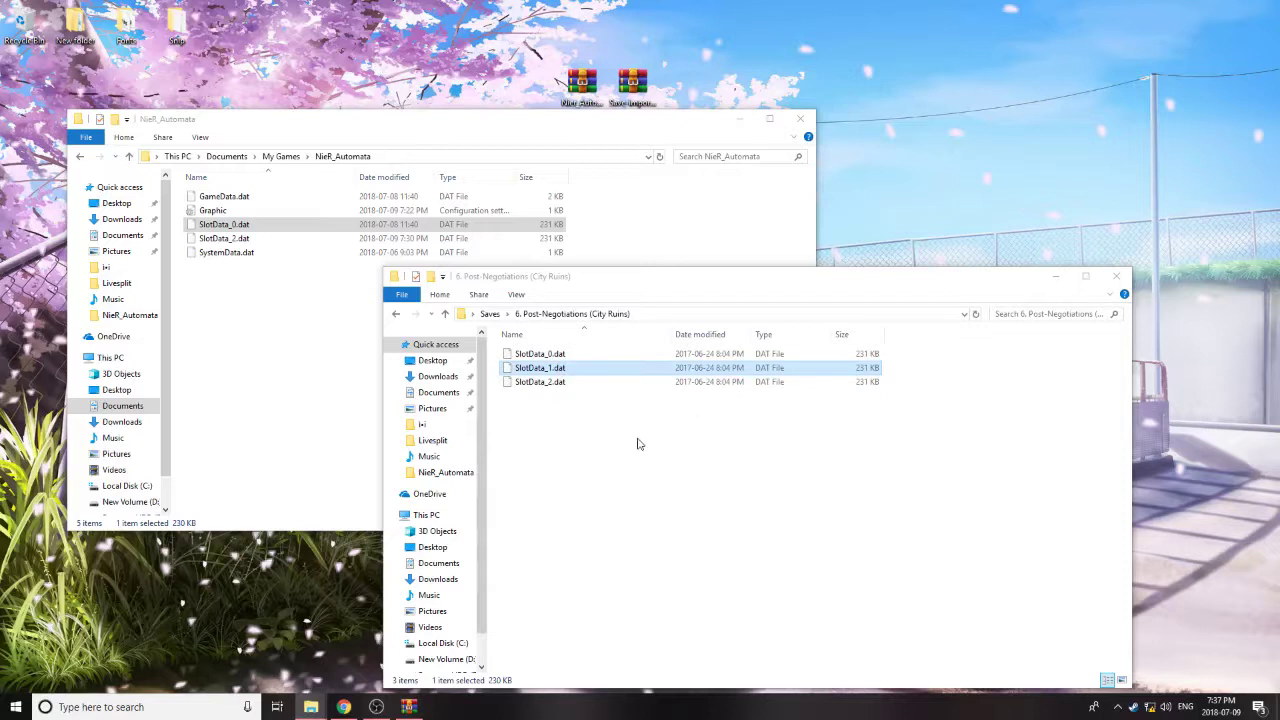
{"action": "key", "text": "ctrl+c"}
{"action": "key", "text": "BackSpace"}
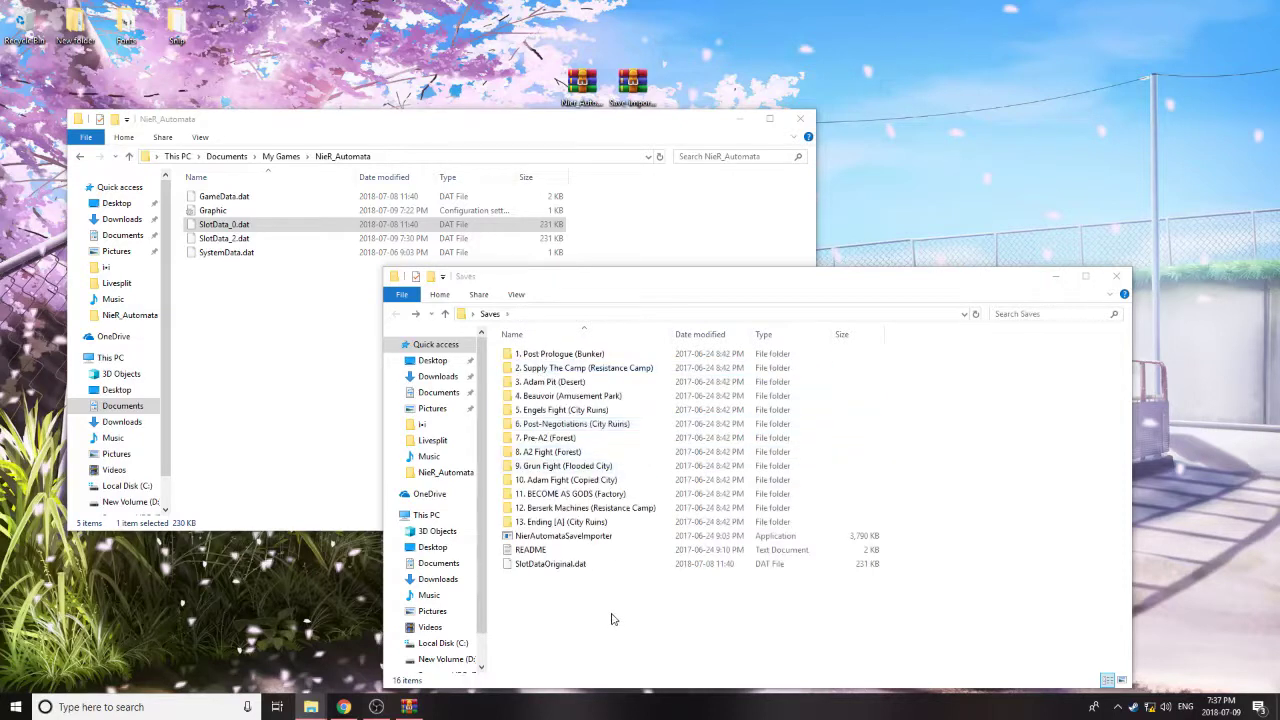
{"action": "key", "text": "ctrl+v"}
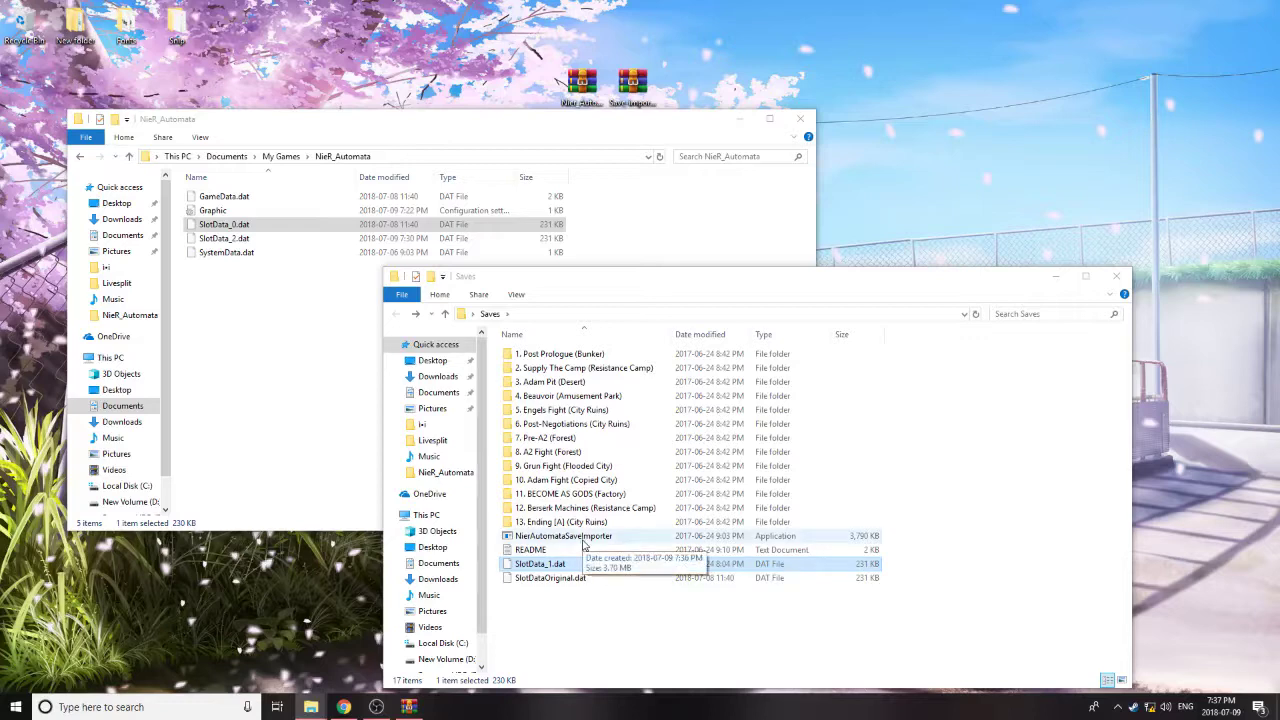
- Run NierAutomataSaveImporter to rewrite SlotData_1.dat, then close its console
{"action": "double_click", "coordinate": [583, 544]}
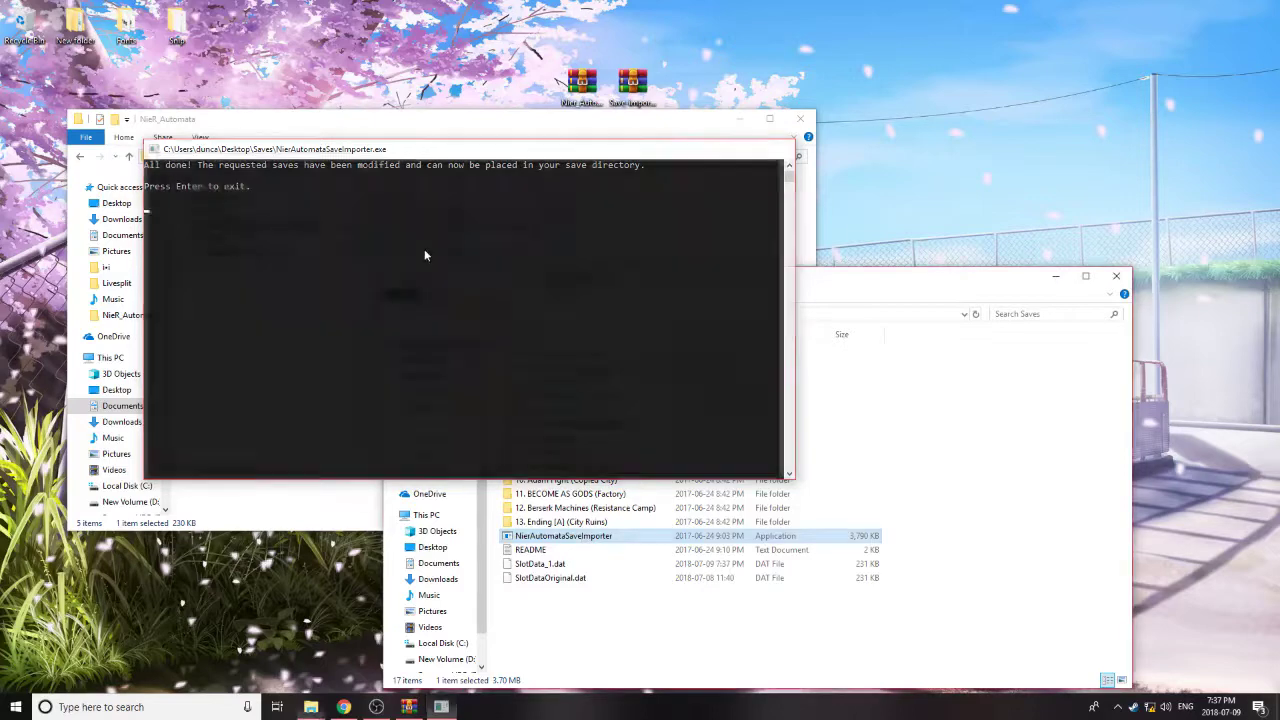
{"action": "key", "text": "Return"}
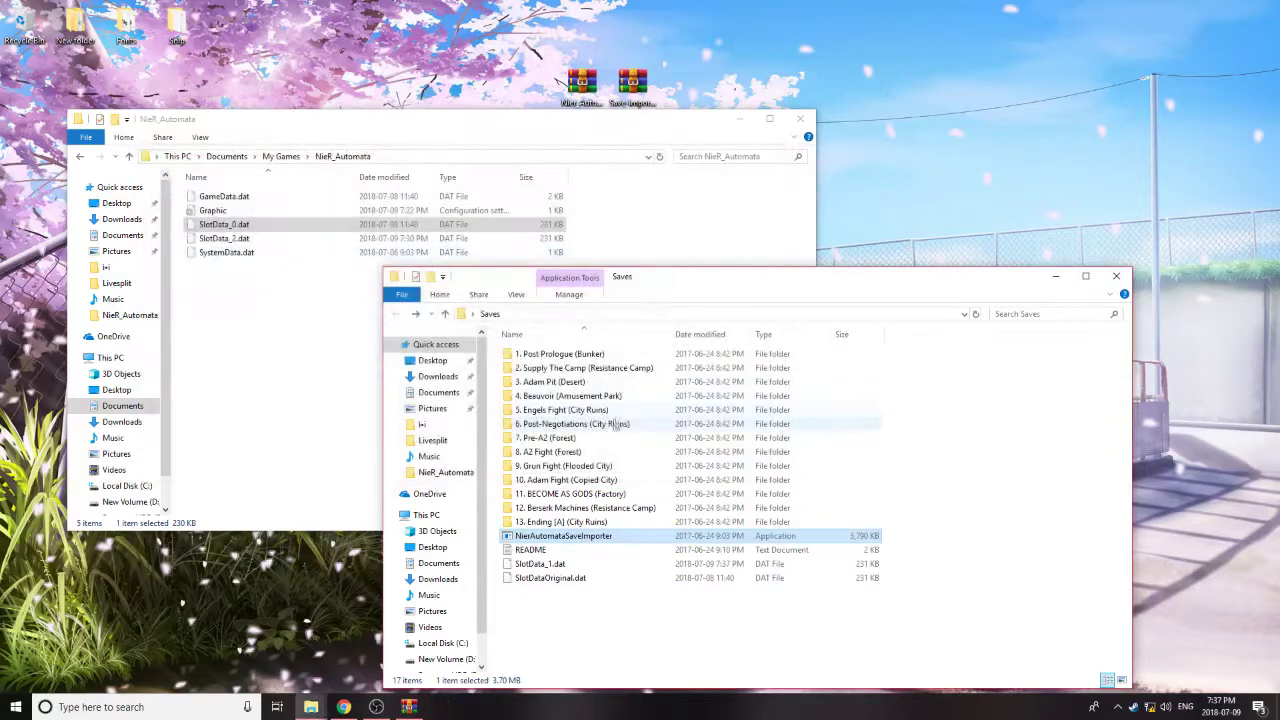
{"action": "left_click", "coordinate": [590, 564]}
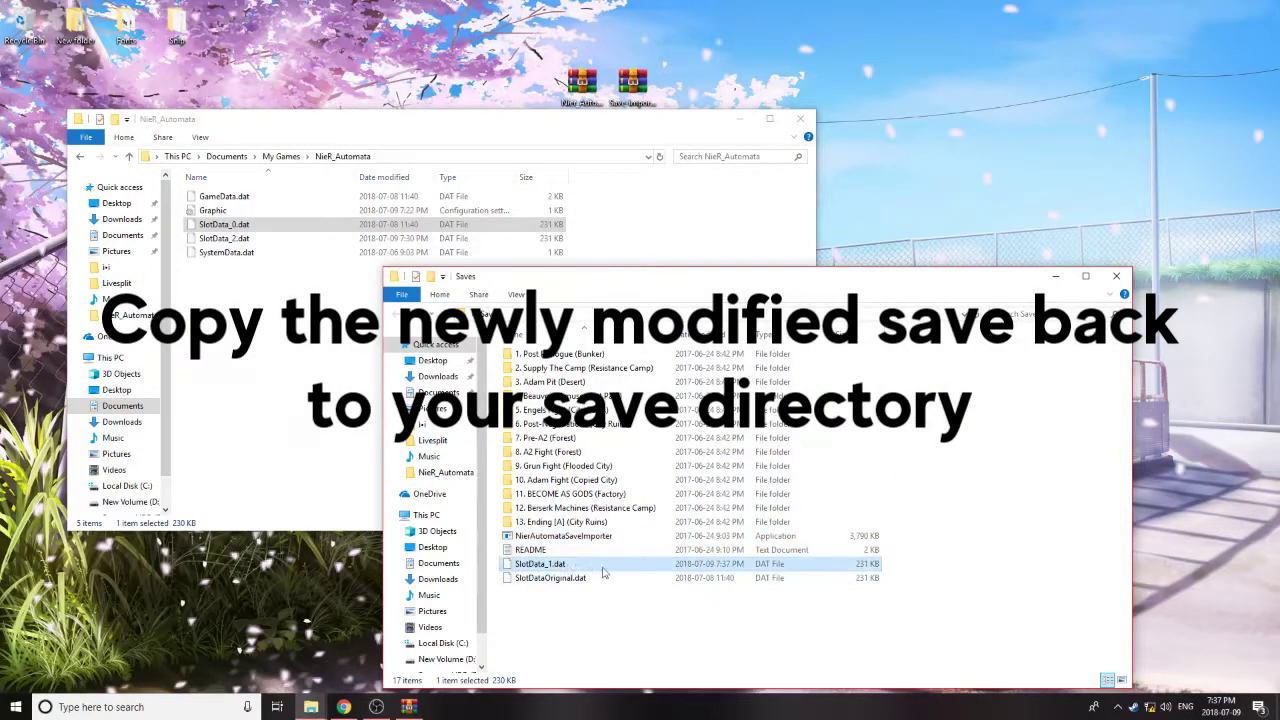
- Paste the modified SlotData_1.dat into the NieR_Automata folder beside SlotData_0.dat and SlotData_2.dat
{"action": "left_click", "coordinate": [281, 365]}
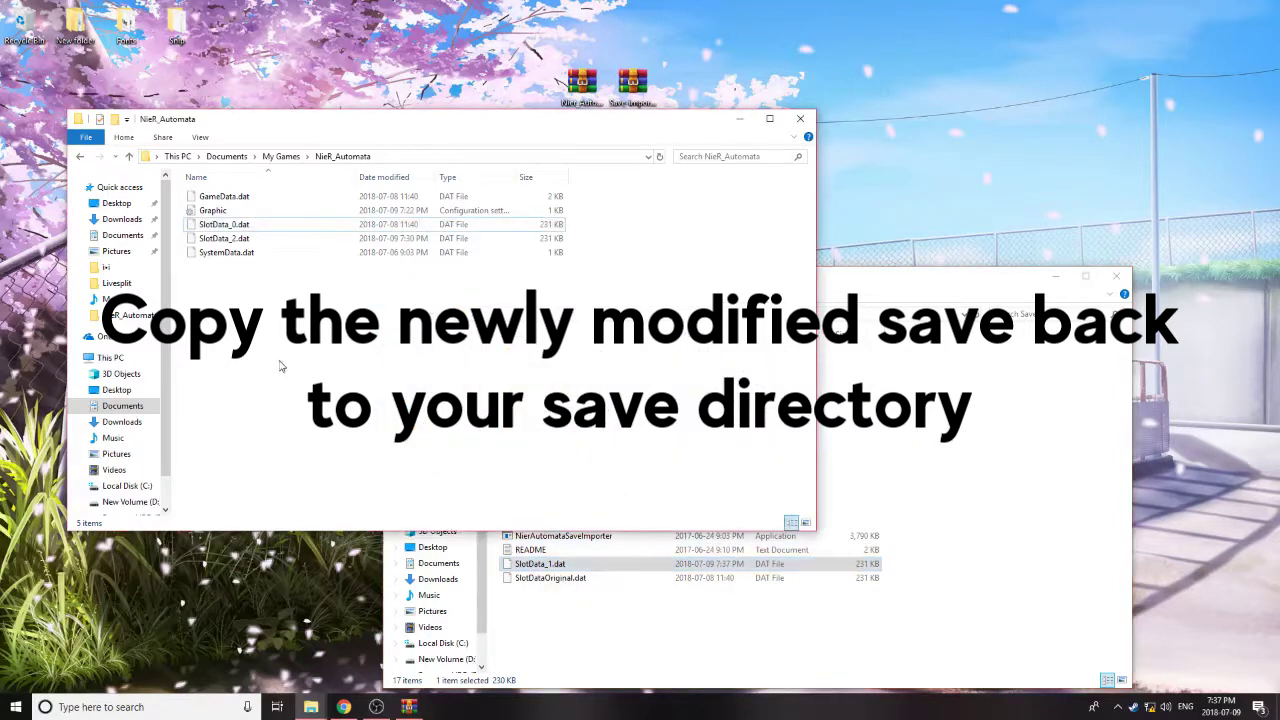
{"action": "key", "text": "ctrl+v"}
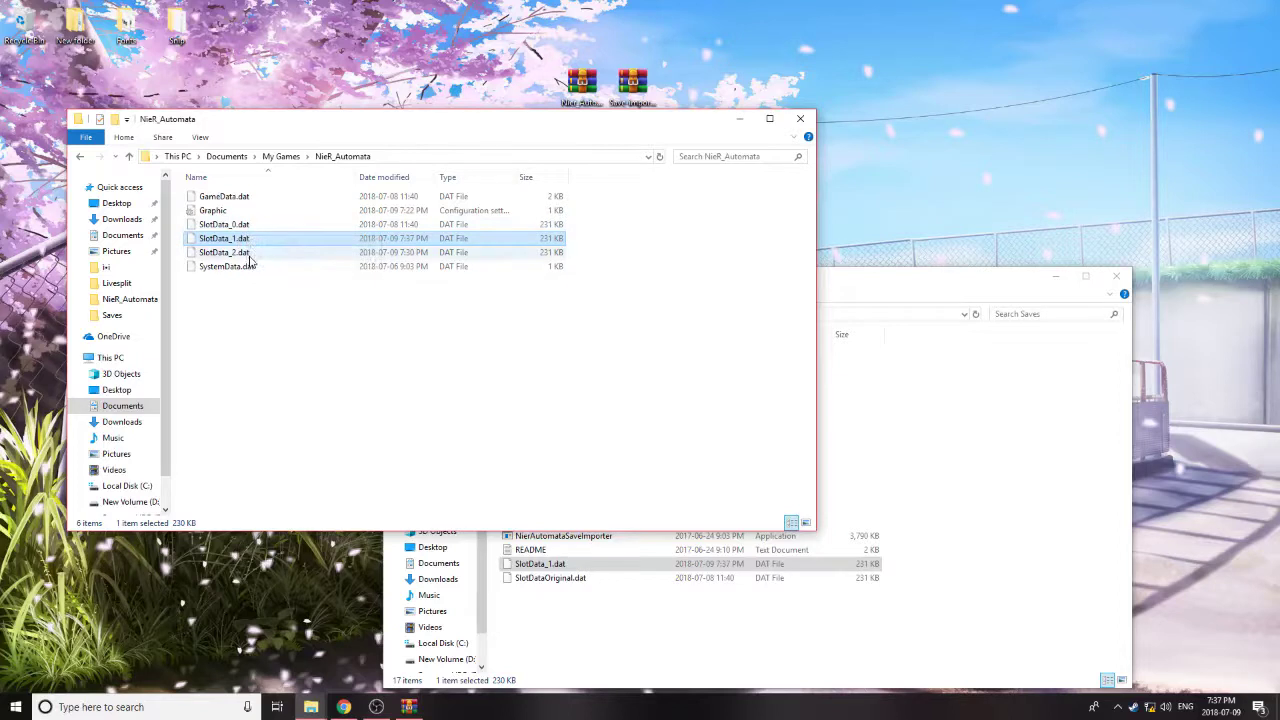
{"action": "left_click", "coordinate": [221, 226]}
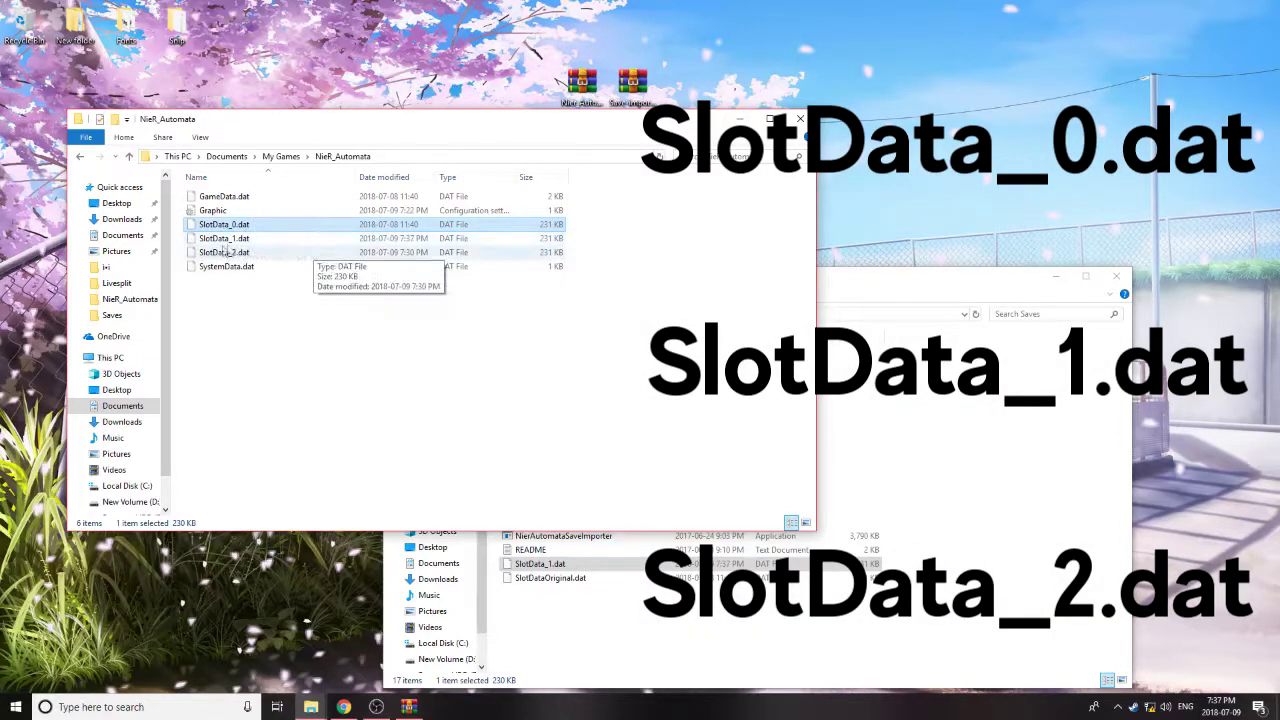
{"action": "left_click", "coordinate": [949, 497]}
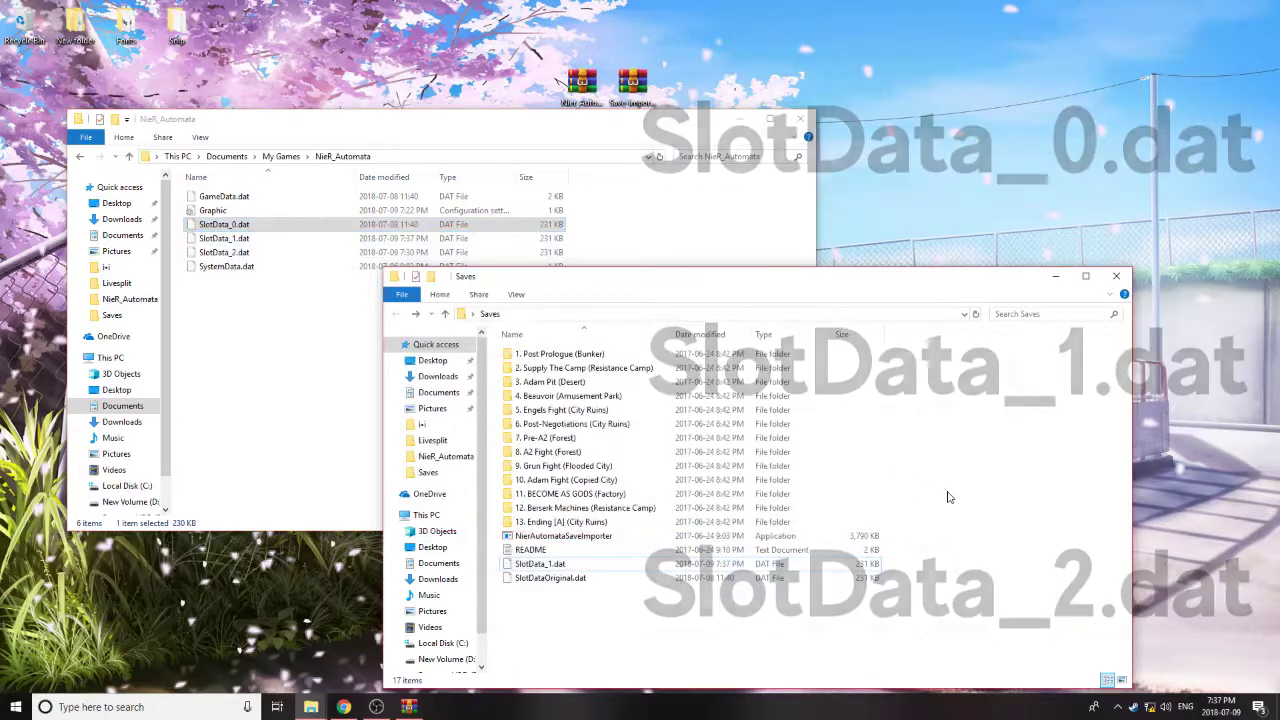